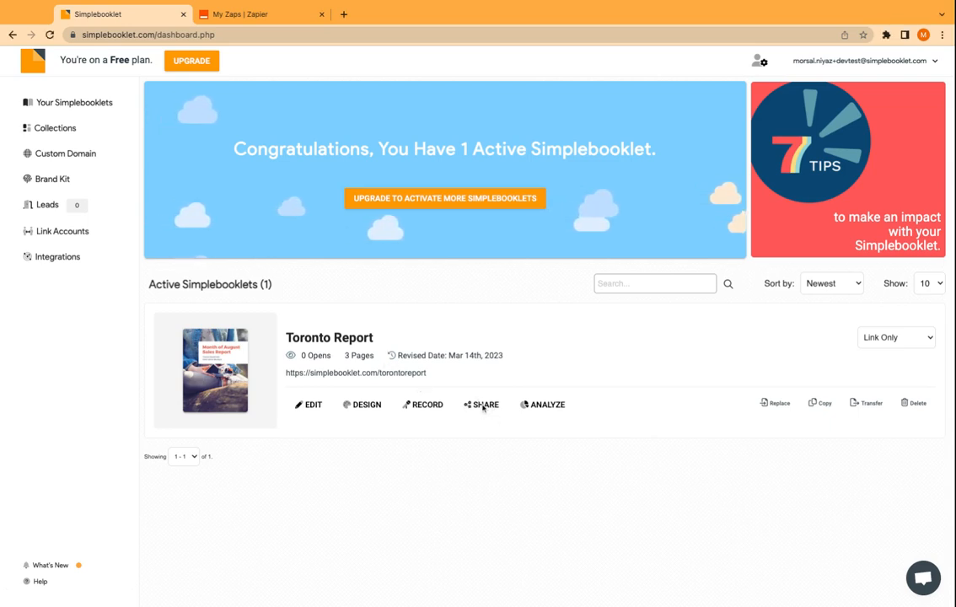
- Open the Meet Without Meeting setup from the Toronto Report's sharing options
left_click(487, 407)
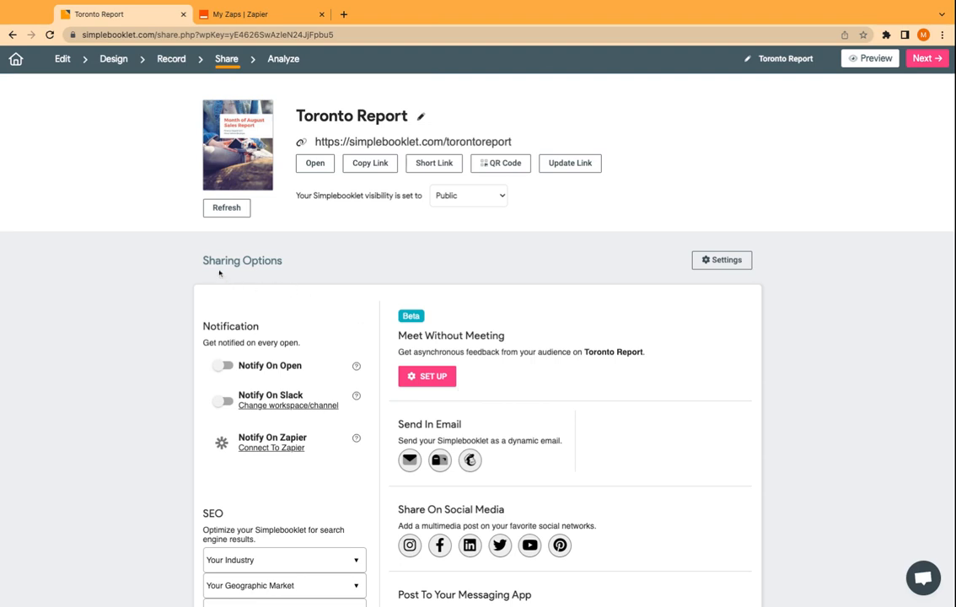
left_click_drag(203, 261, 282, 261)
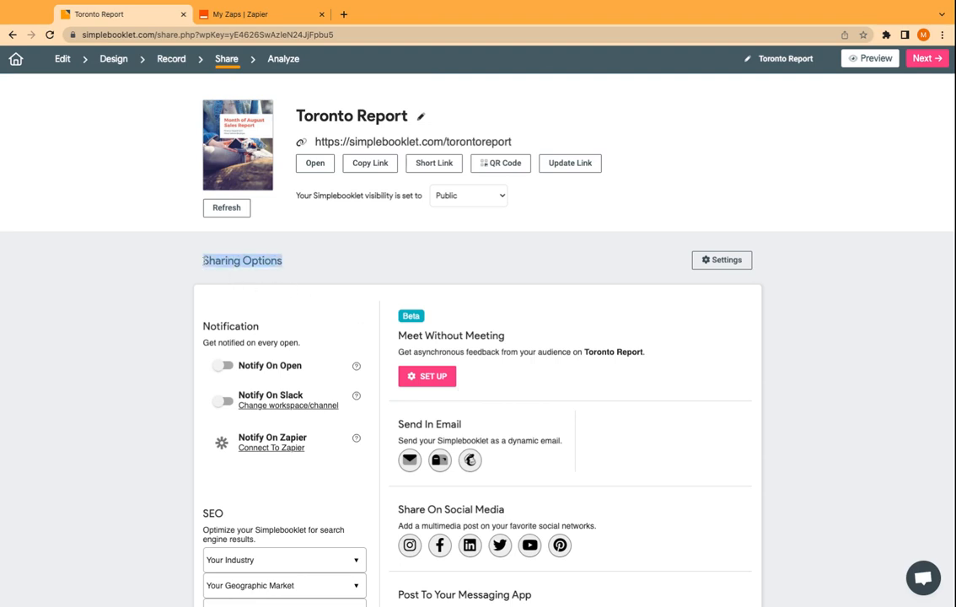
triple_click(400, 335)
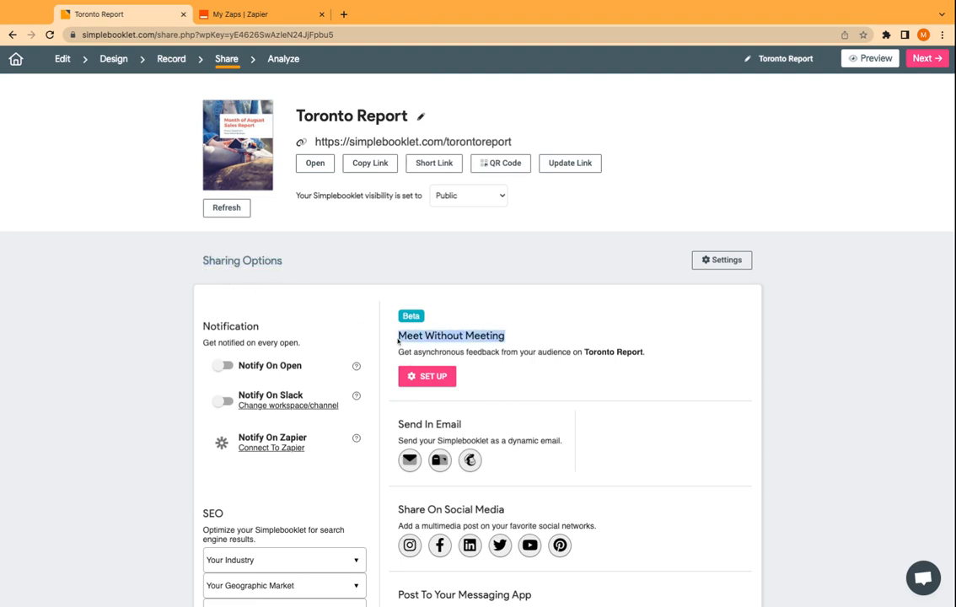
left_click(493, 381)
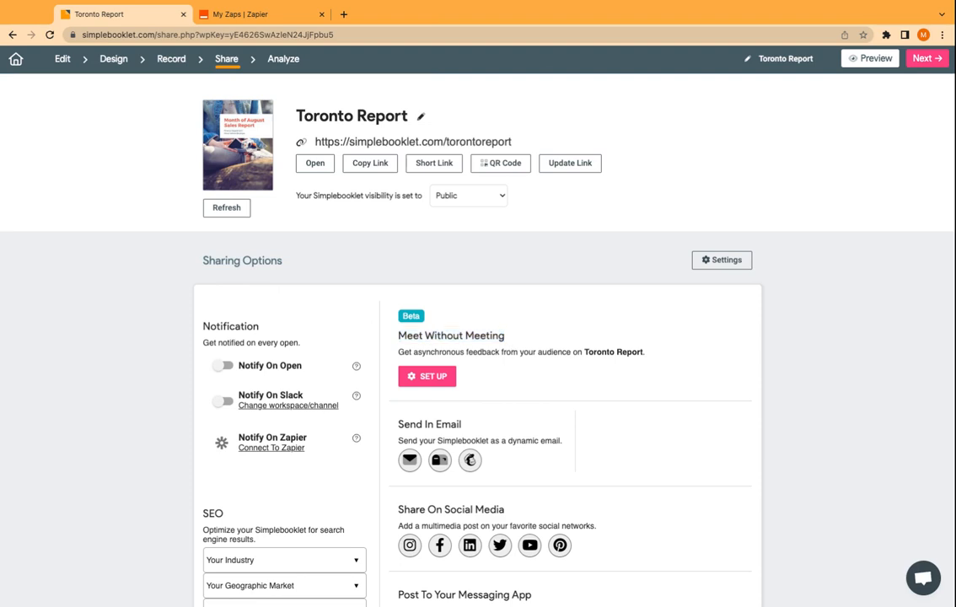
left_click(426, 376)
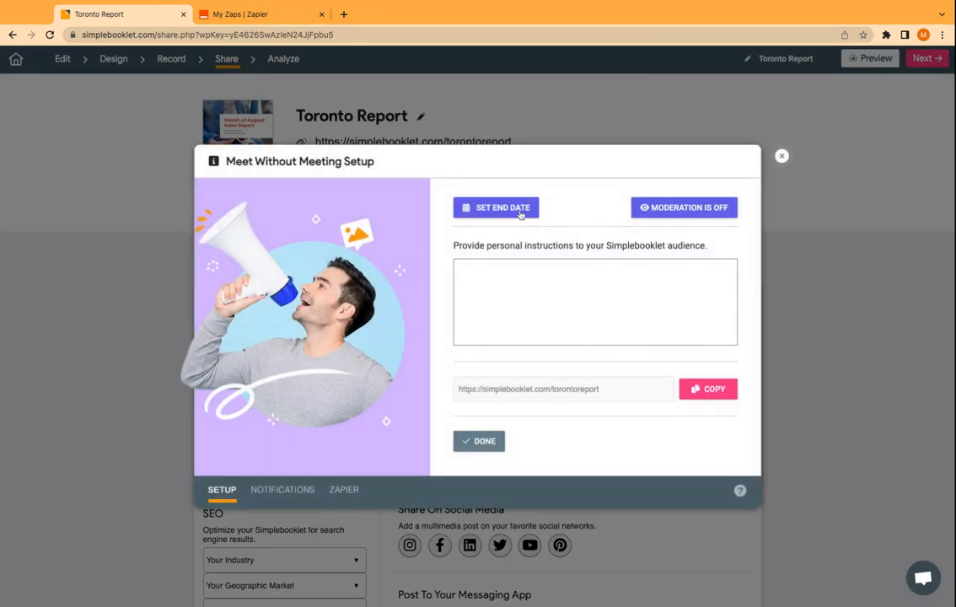
- Set the Meet Without Meeting end date to March 17, 2023
left_click(520, 211)
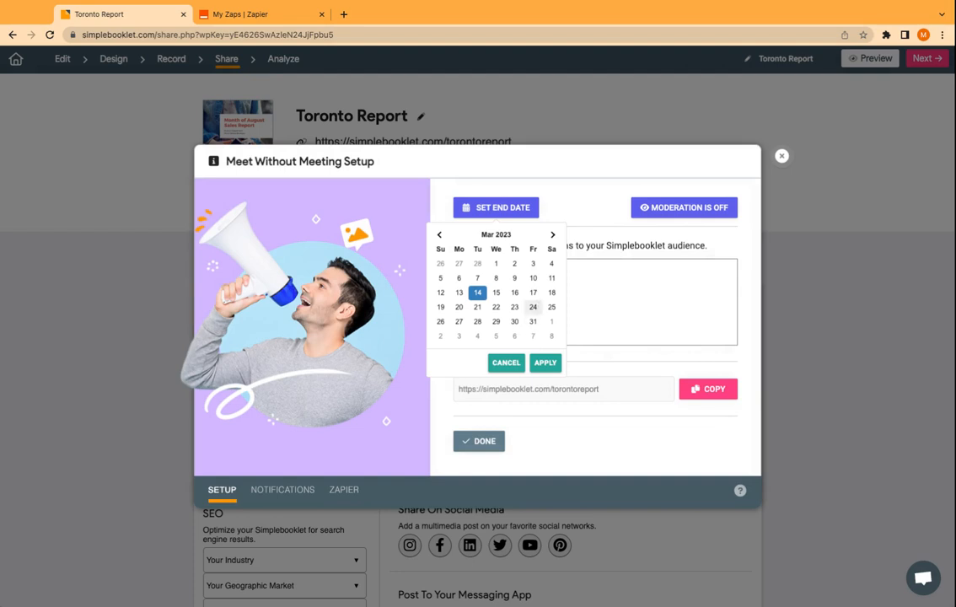
left_click(532, 293)
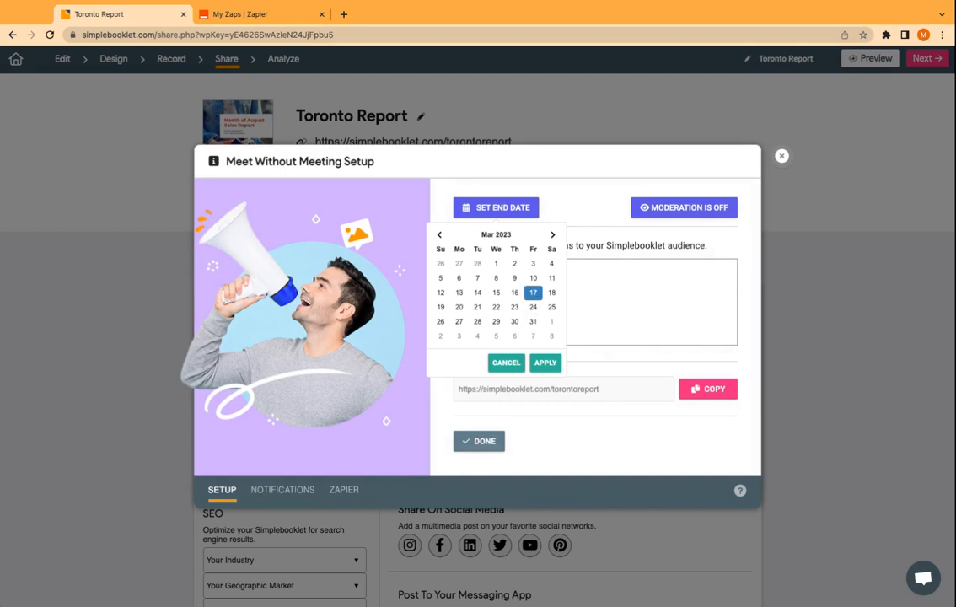
left_click(549, 363)
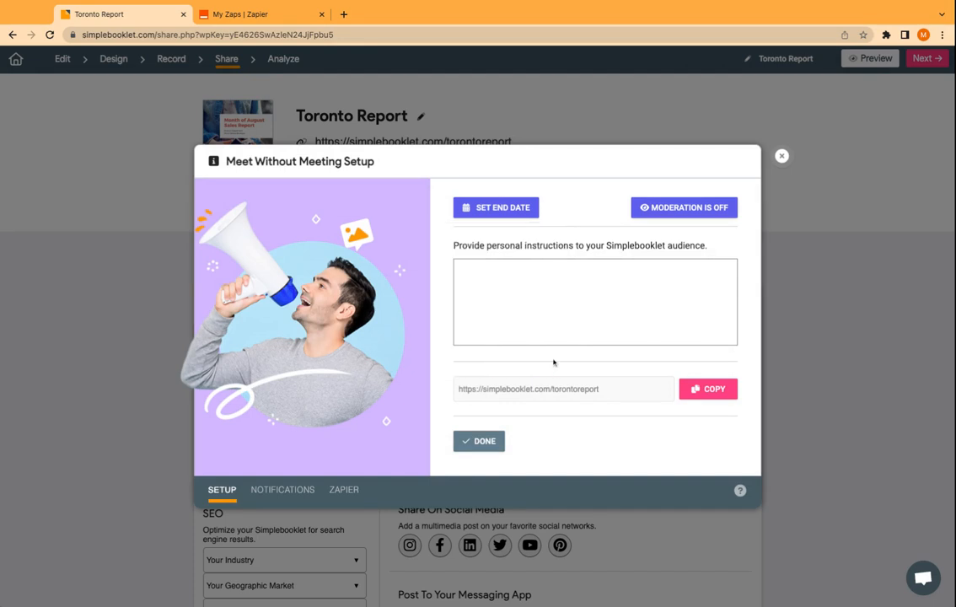
- Enter the audience instructions "Let me know what you think.", copy the Simplebooklet link and finish the setup
left_click(543, 298)
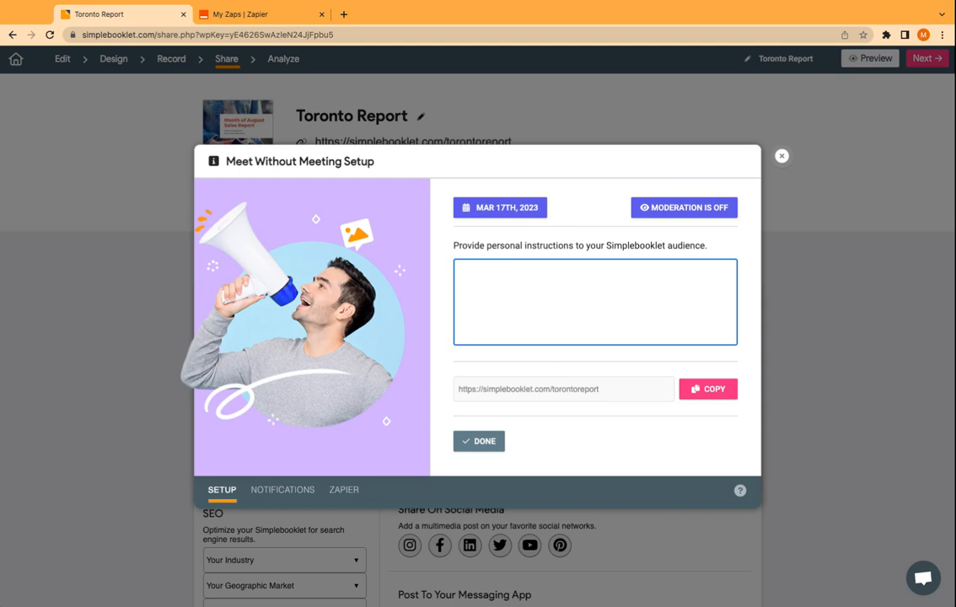
type("Let me know what you think.")
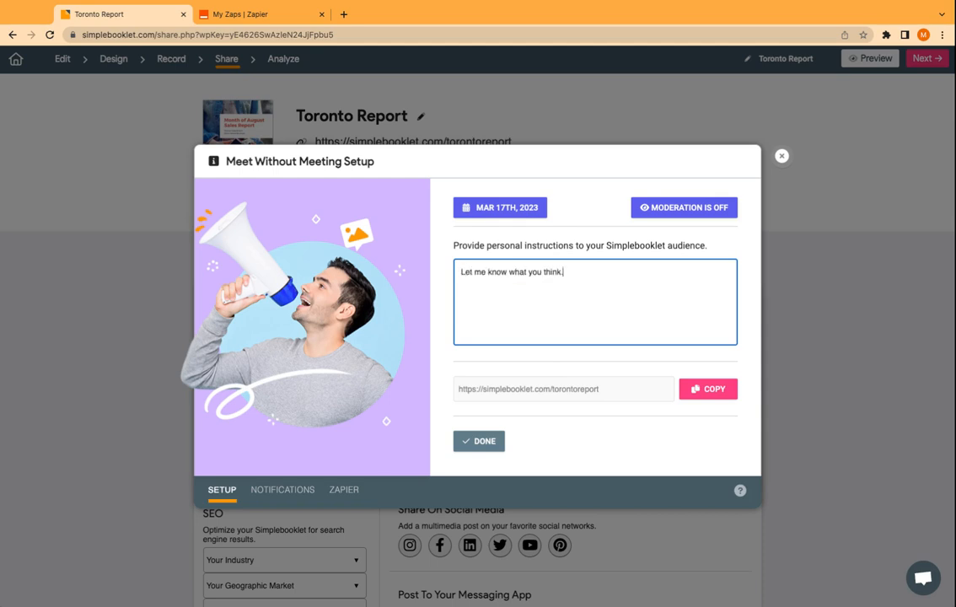
left_click(706, 391)
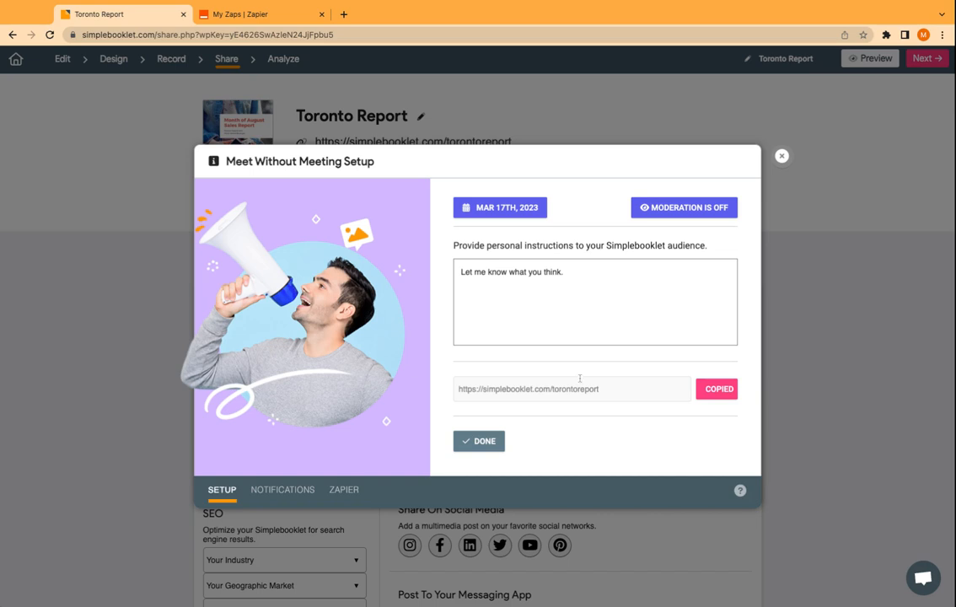
left_click(491, 446)
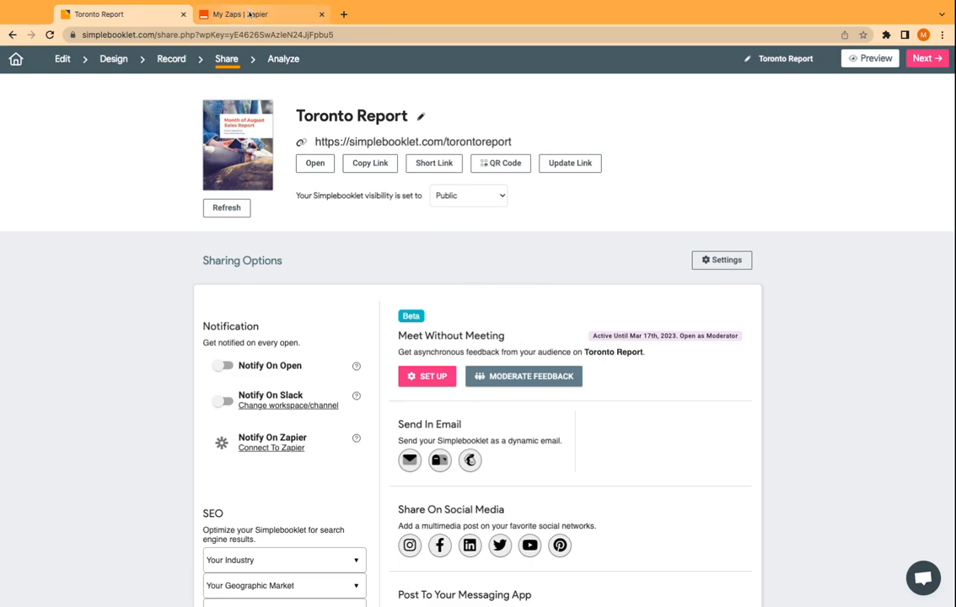
- Switch to Zapier and create a new Zap with Simplebooklet (1.0.0) as the trigger app
left_click(222, 14)
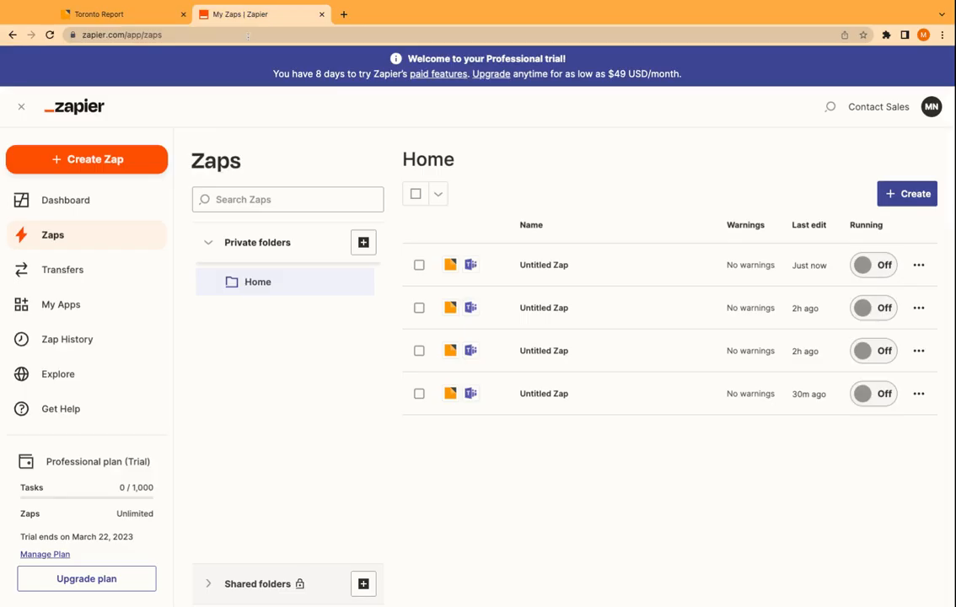
left_click(130, 168)
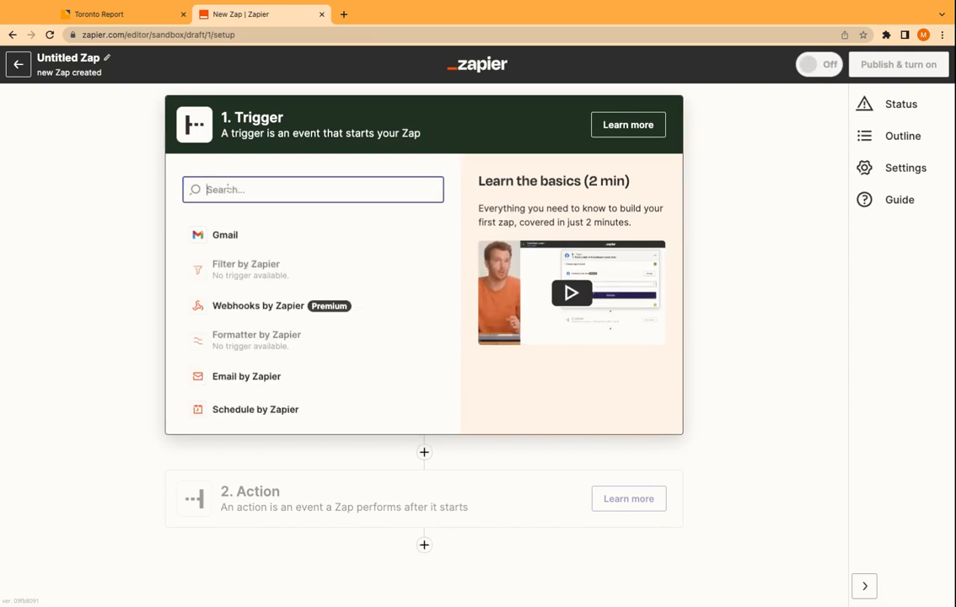
type("simlebook")
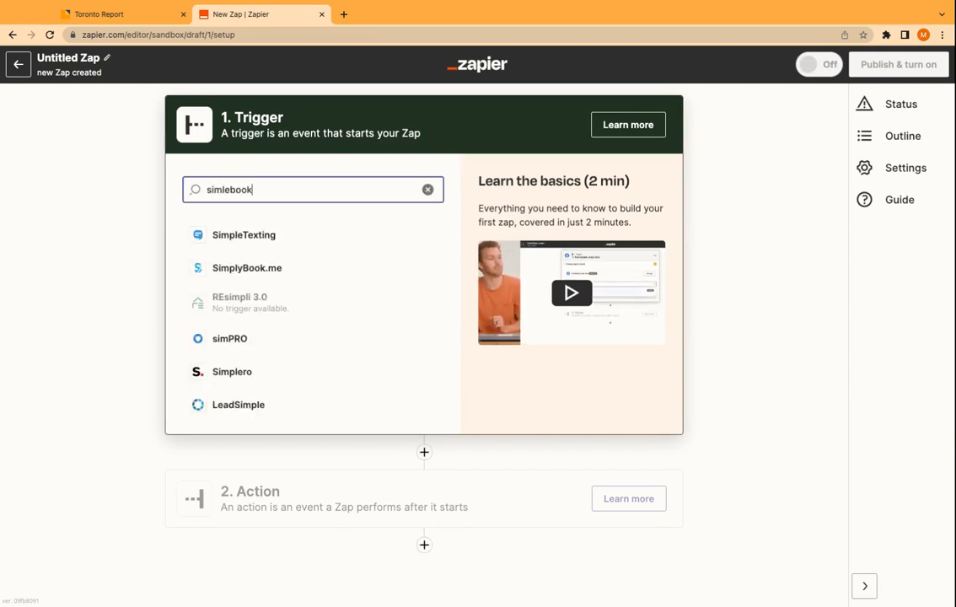
left_click(279, 238)
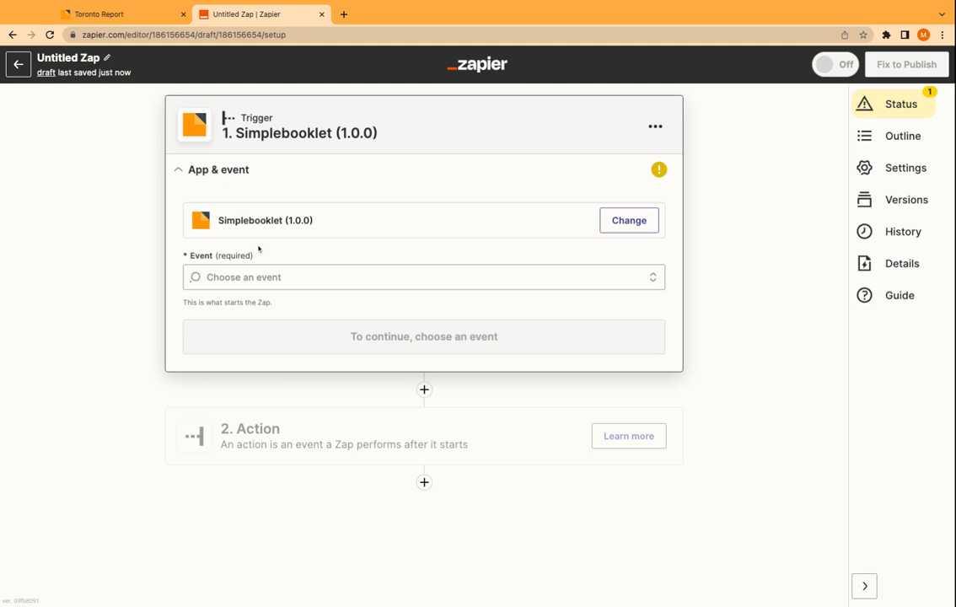
- Set the trigger event to Simplebooklet Activity Notification and accept the connected Simplebooklet account
left_click(265, 279)
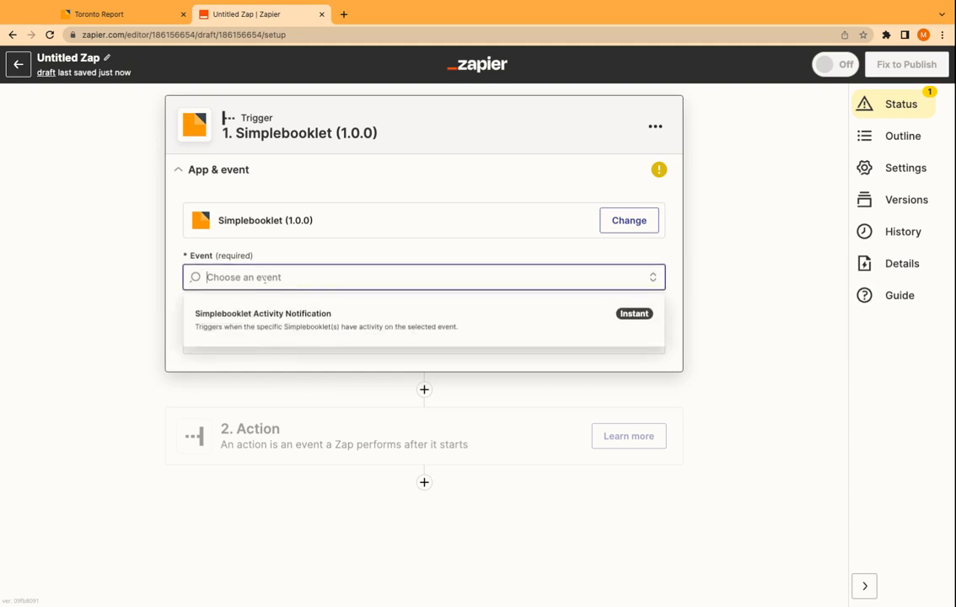
left_click(282, 325)
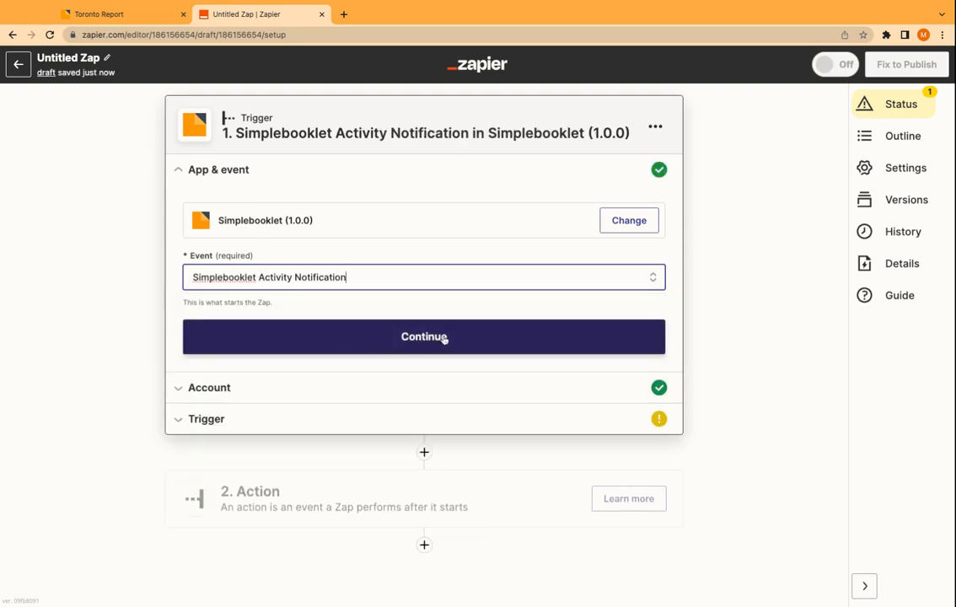
left_click(478, 343)
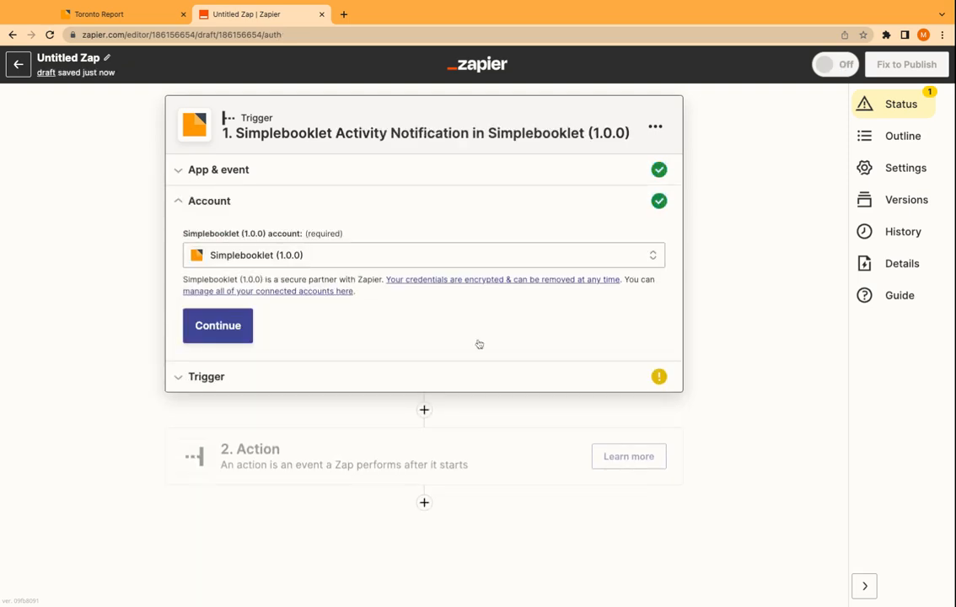
left_click(247, 334)
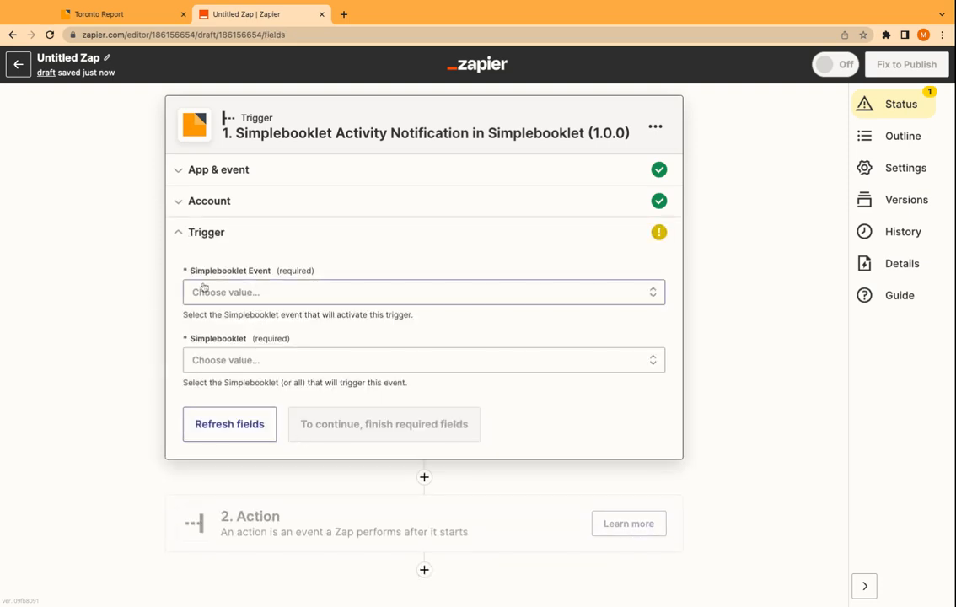
- Configure the trigger with the Feedback event and the Toronto Report Simplebooklet, and test it
left_click(262, 298)
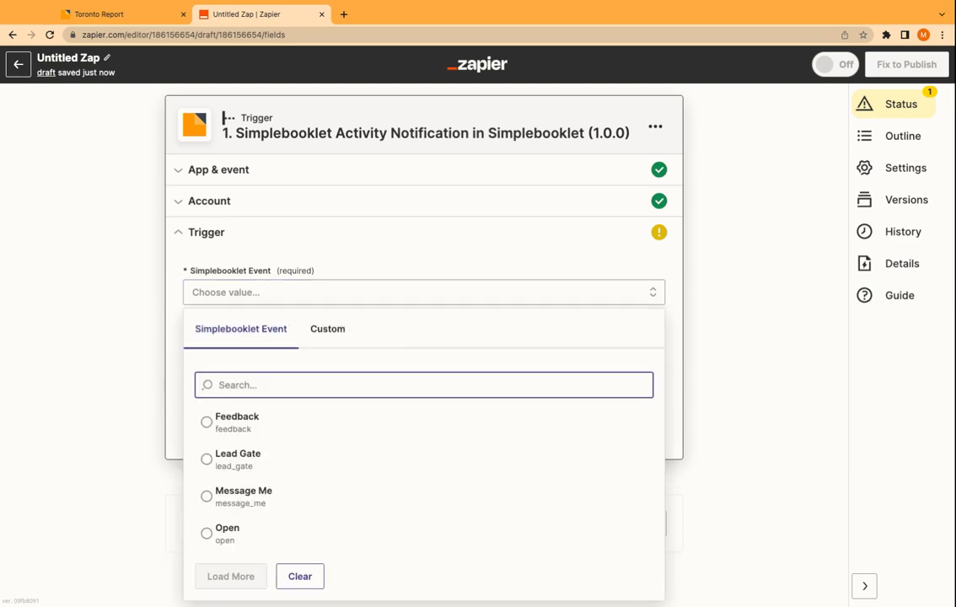
left_click(261, 424)
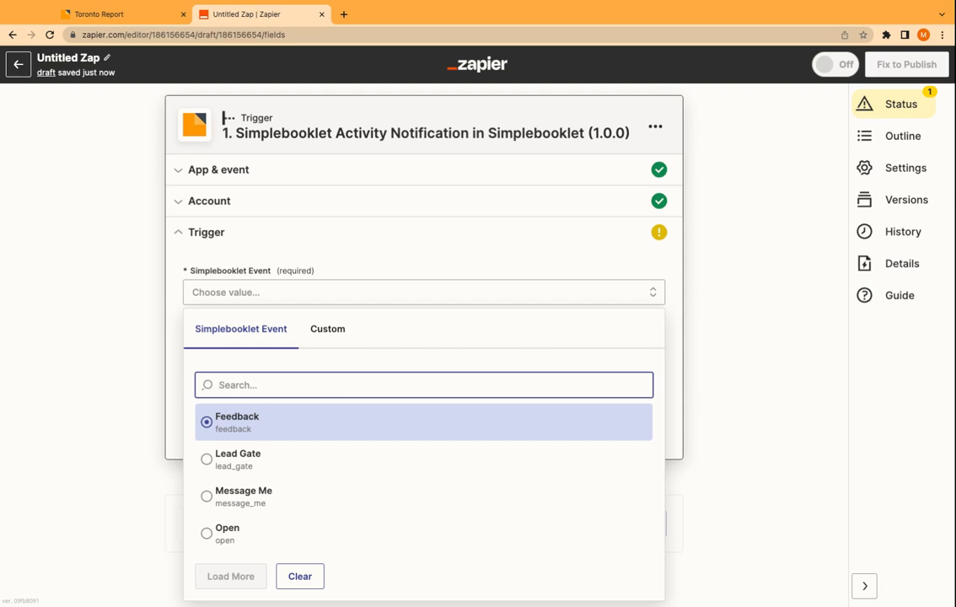
left_click(260, 428)
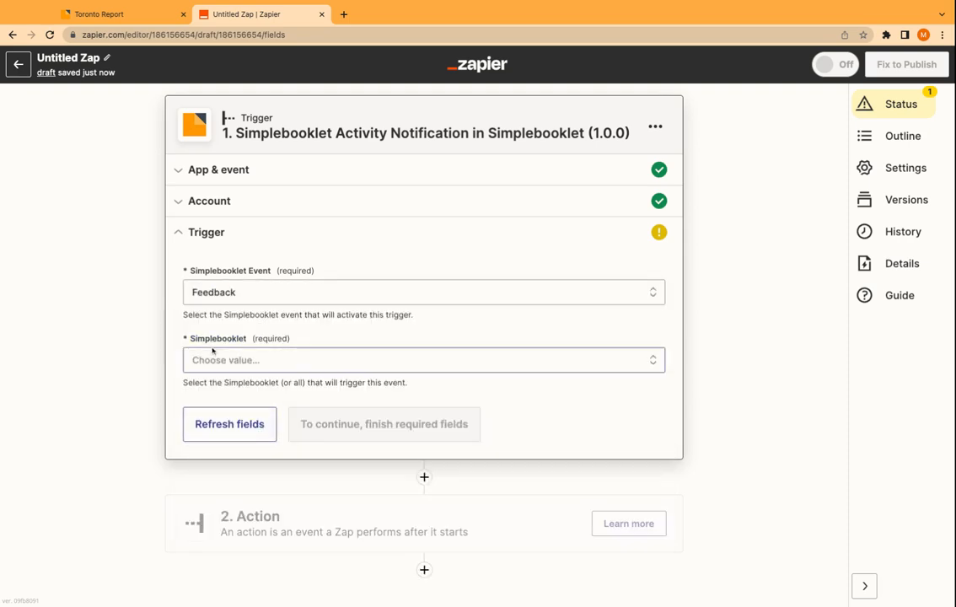
left_click(270, 361)
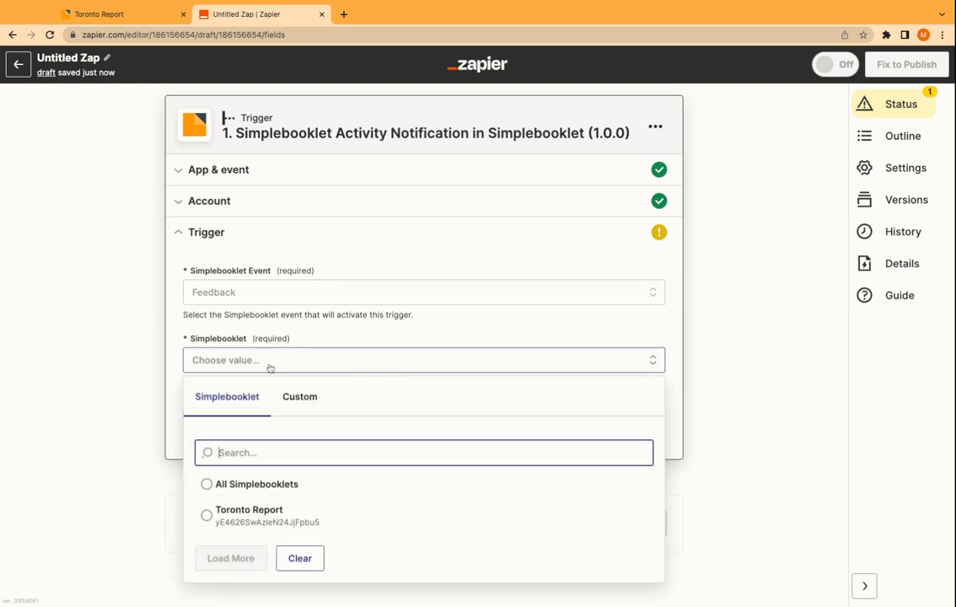
left_click(297, 524)
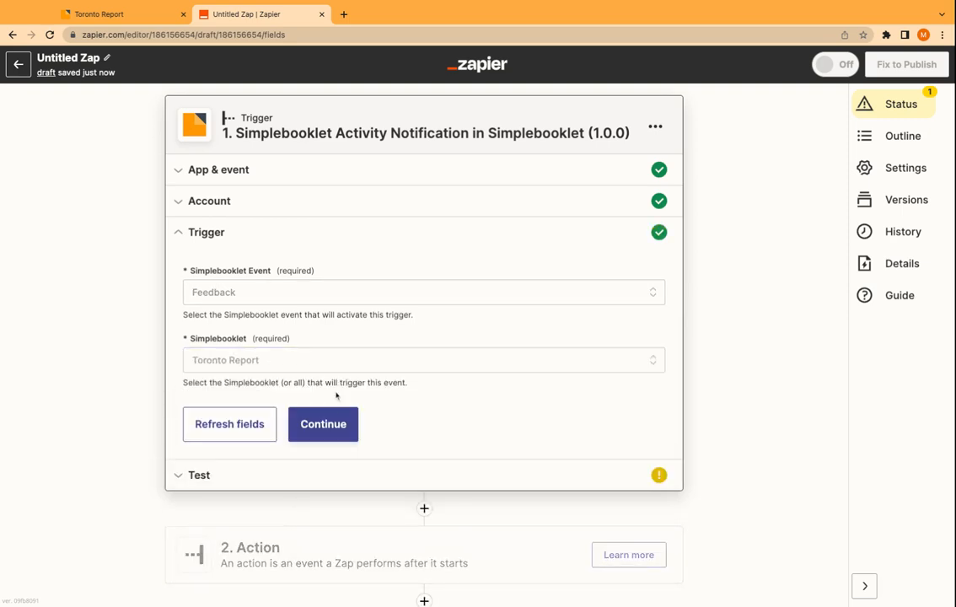
left_click(323, 424)
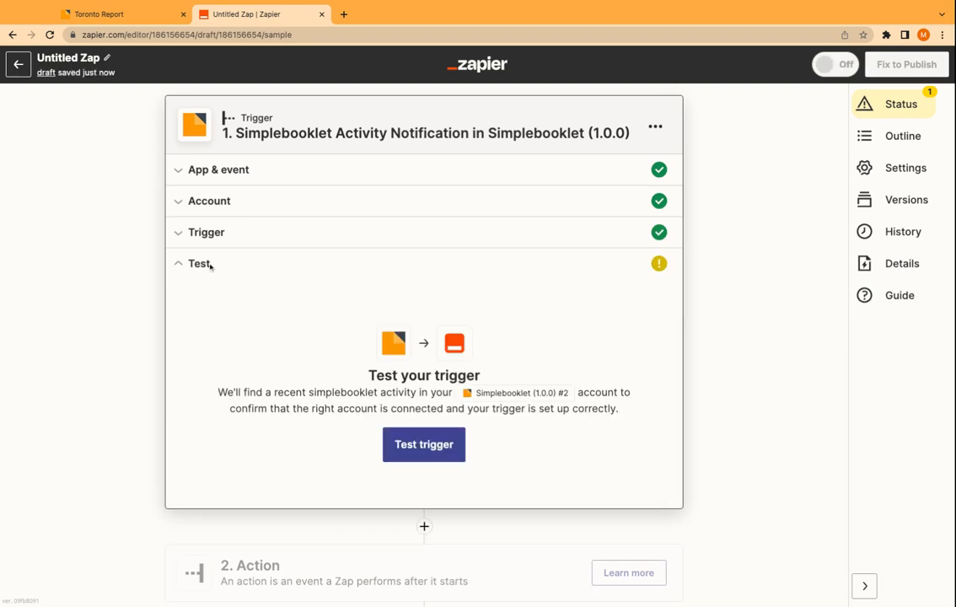
left_click(455, 458)
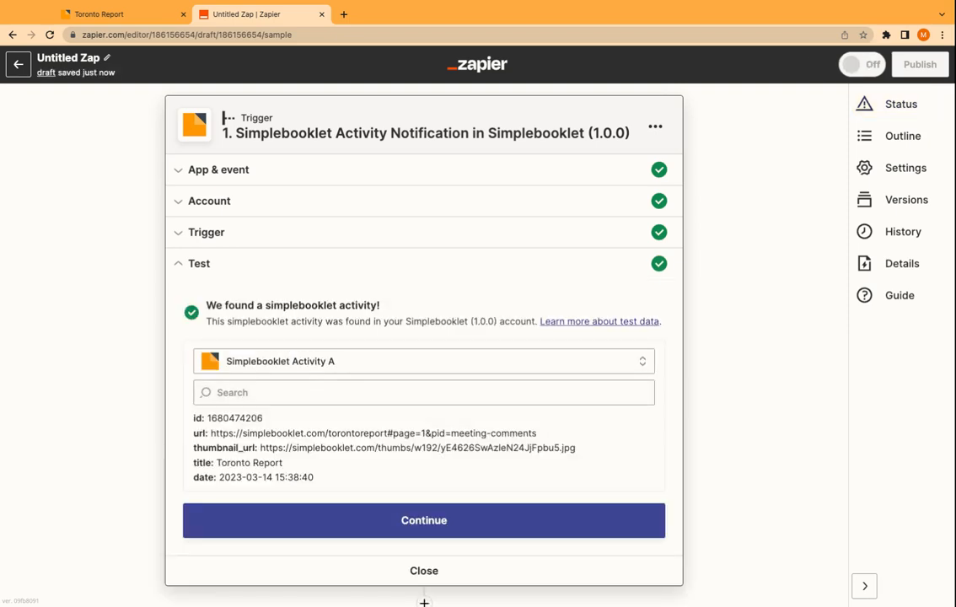
left_click(472, 496)
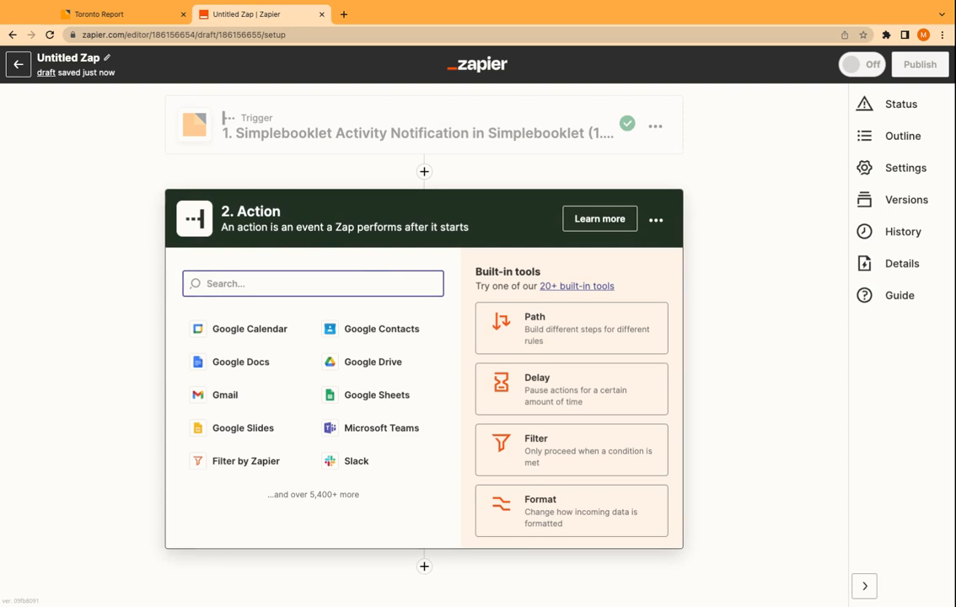
- Add a Microsoft Teams action with the Send Channel Message event, using the connected Teams account
left_click(405, 437)
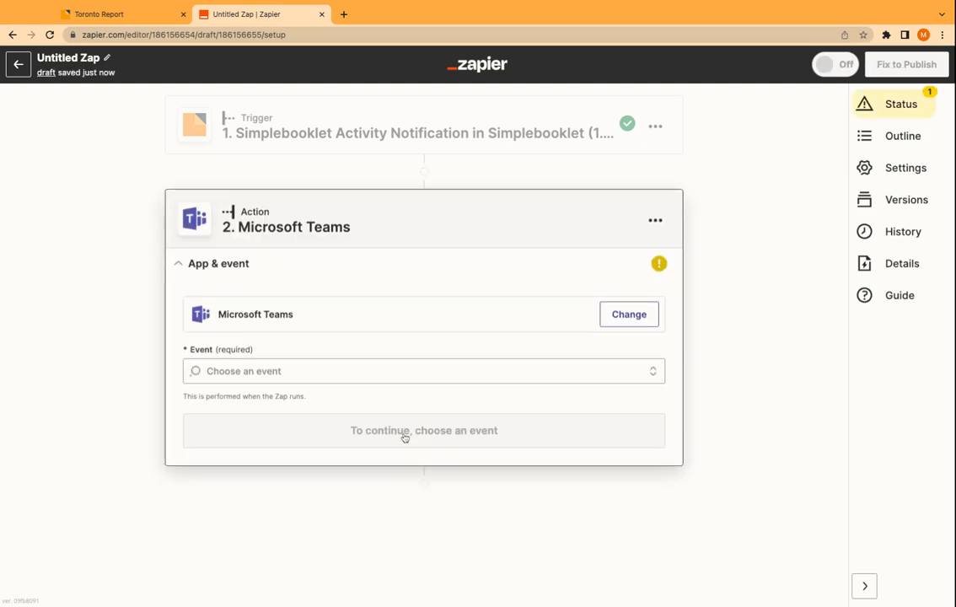
left_click(280, 371)
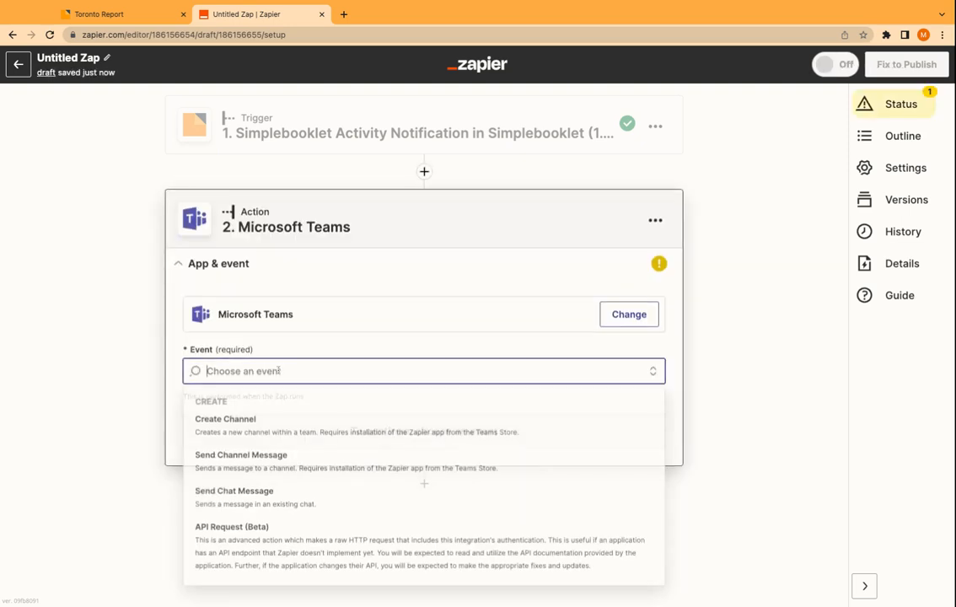
left_click(300, 463)
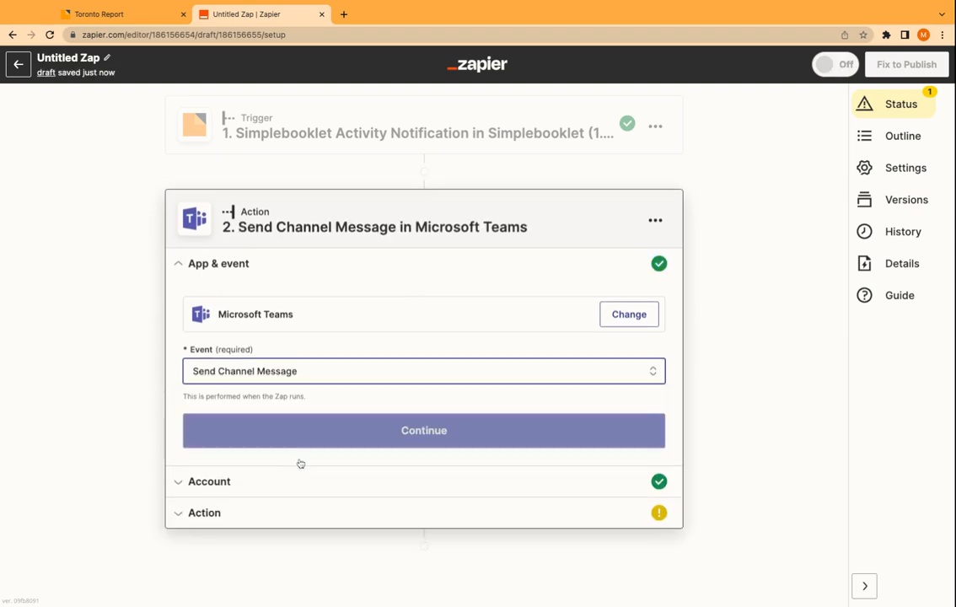
left_click(459, 429)
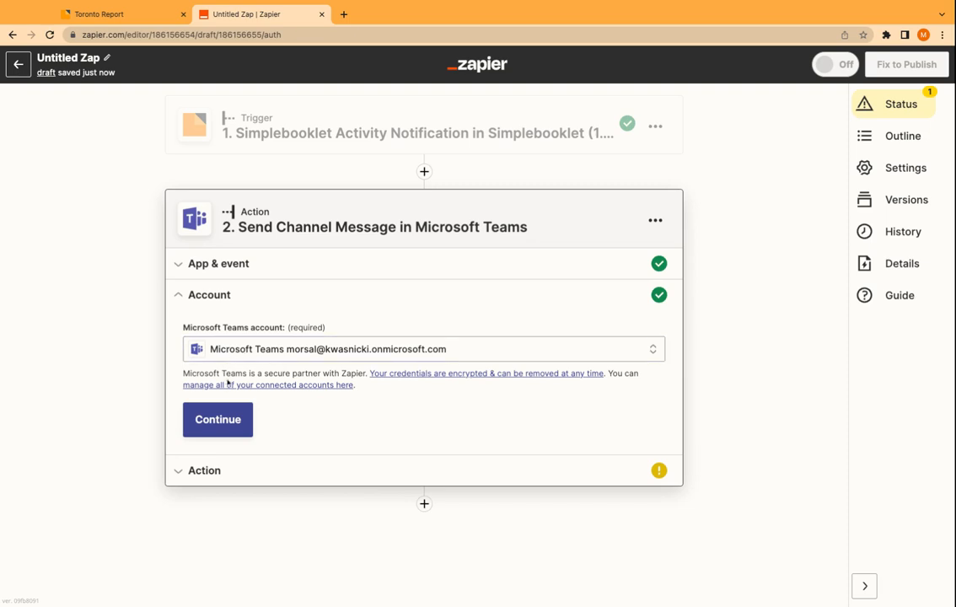
left_click(248, 411)
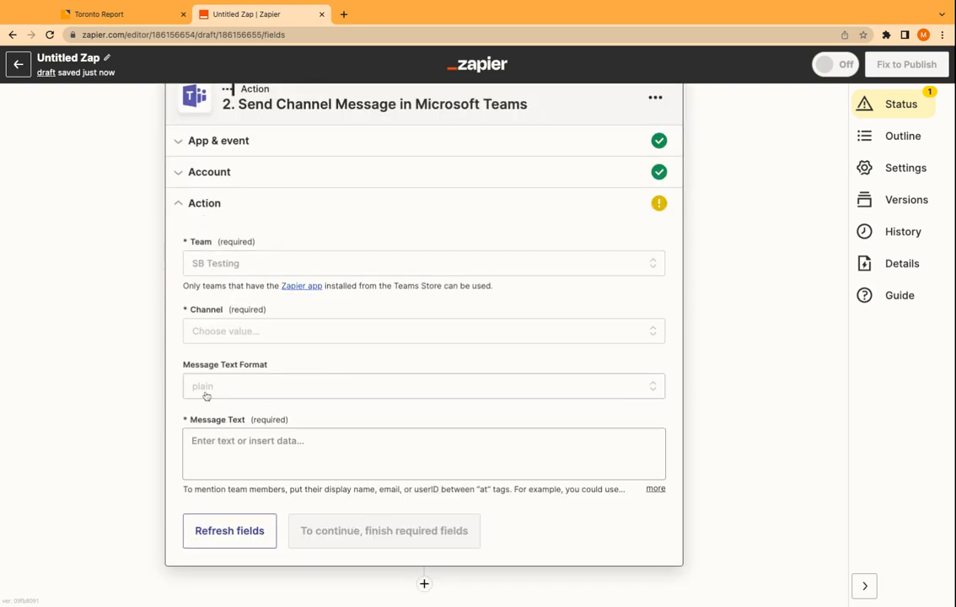
- Keep SB Testing as the team and choose Simplebooklet Real Estate Listings as the channel for the Teams message
left_click(247, 264)
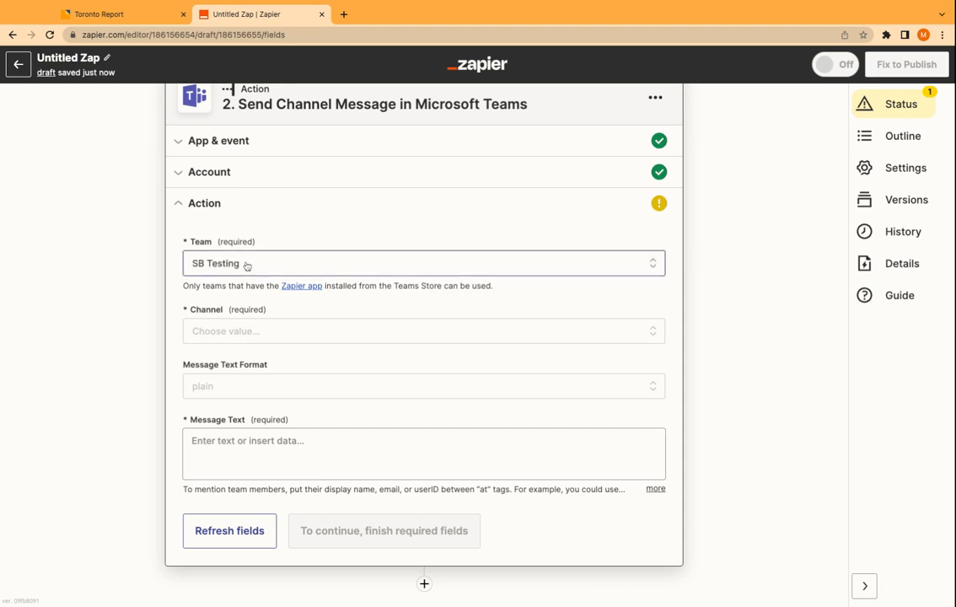
left_click(179, 274)
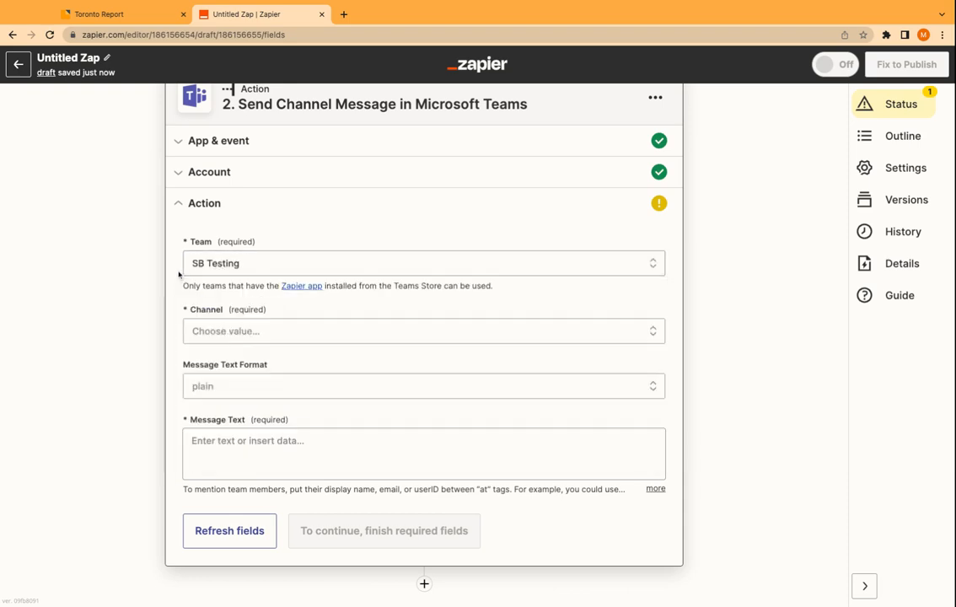
left_click(244, 333)
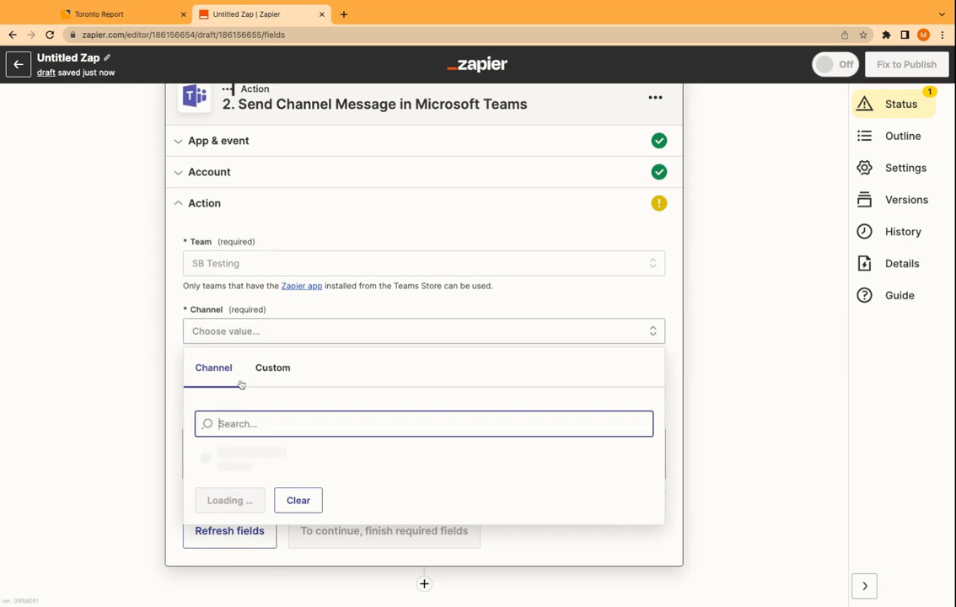
scroll(240, 422, "down", 1)
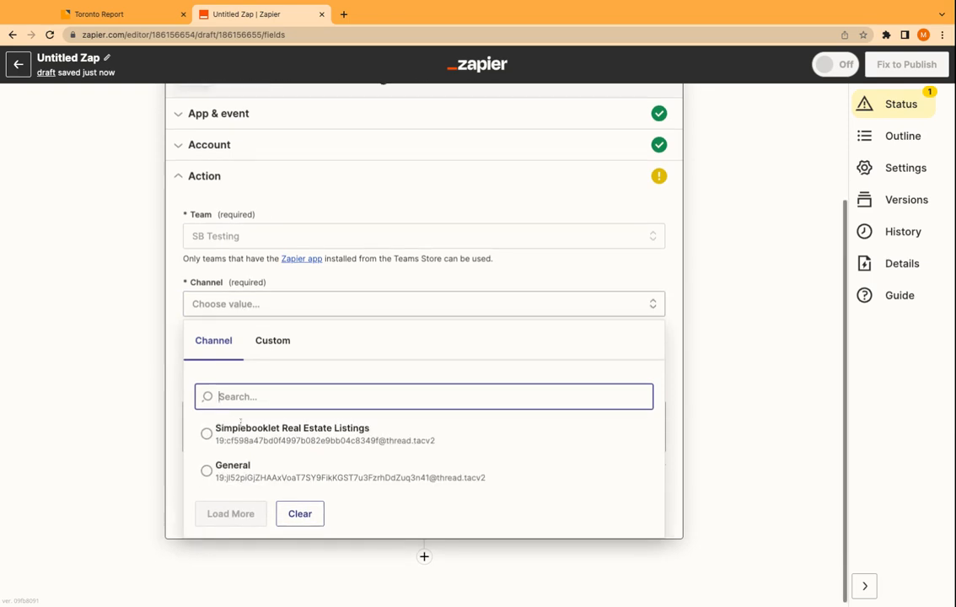
left_click(315, 445)
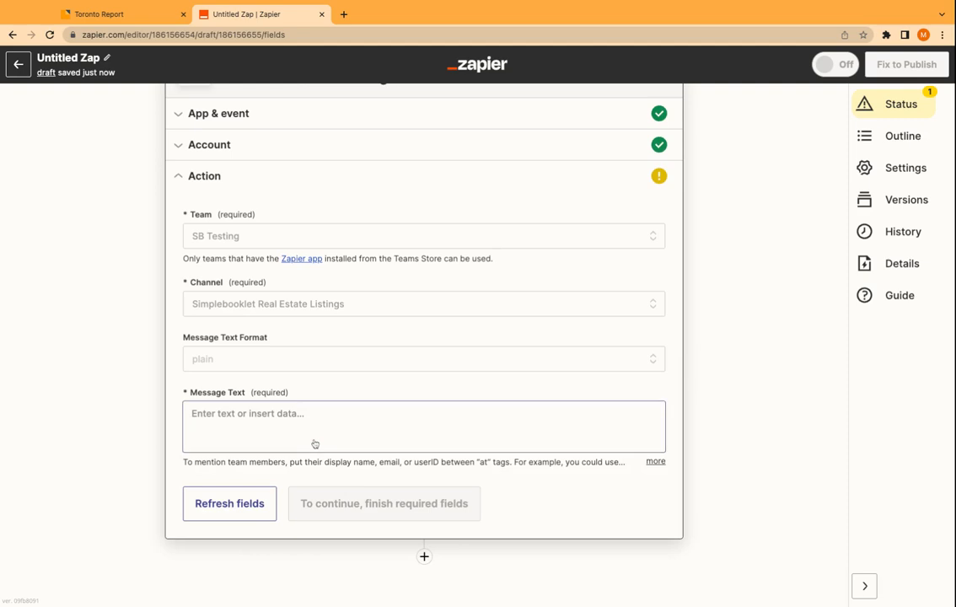
- Compose the message text as "Someone gave feedback for" followed by the trigger's booklet title field, and continue to the test
left_click(220, 416)
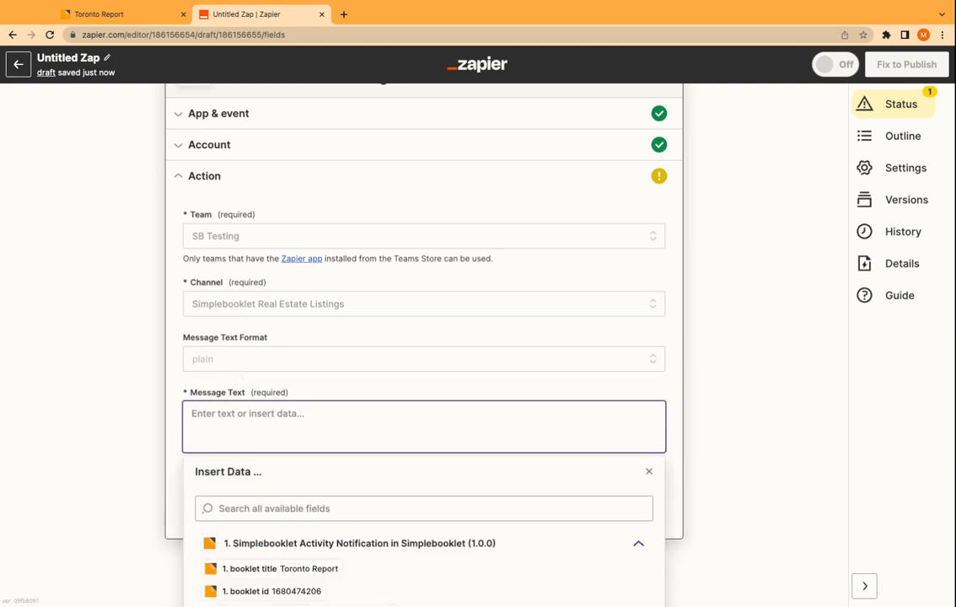
type("Someone gave feedback for")
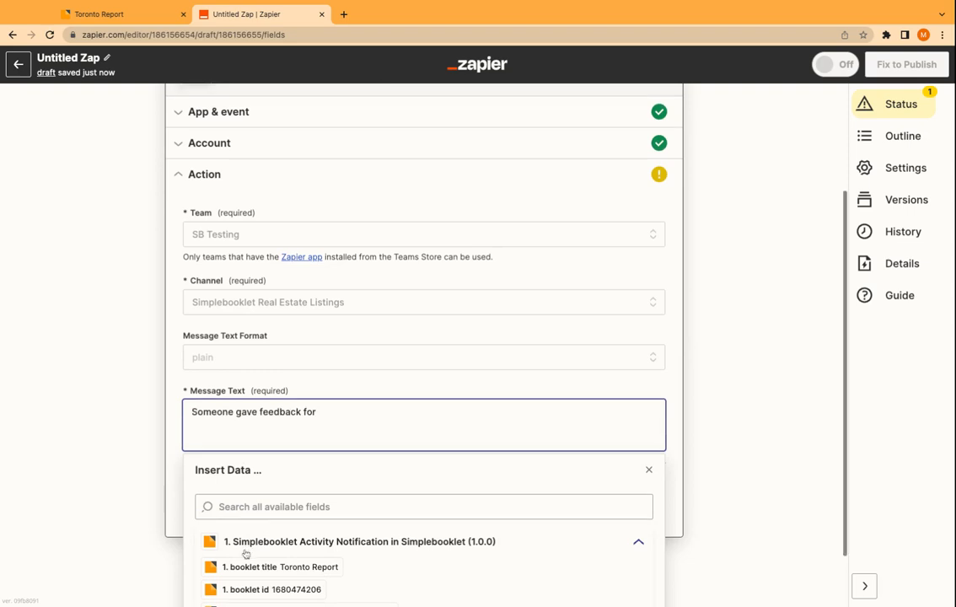
scroll(244, 523, "down", 1)
left_click(278, 529)
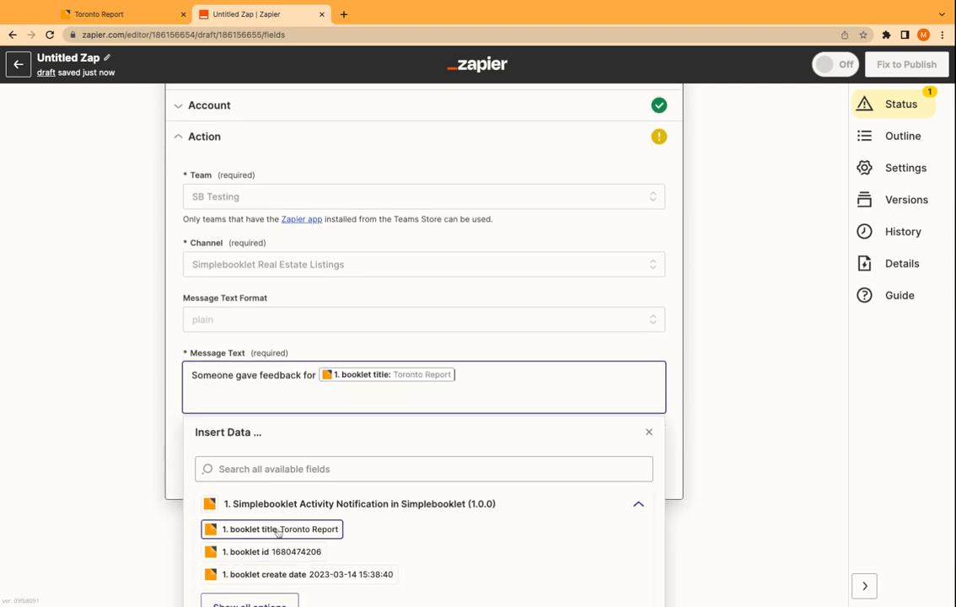
left_click(178, 397)
scroll(342, 441, "up", 2)
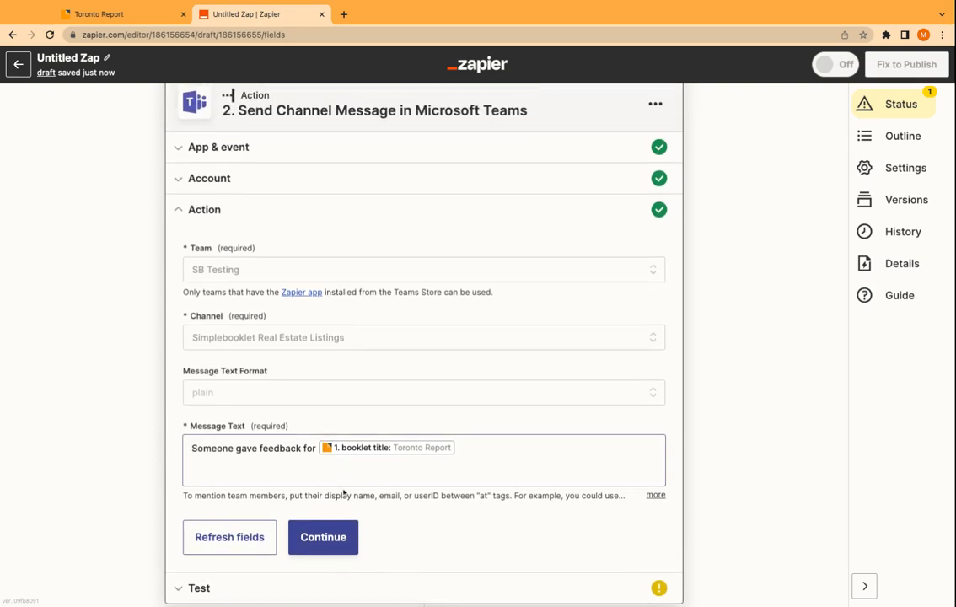
left_click(340, 547)
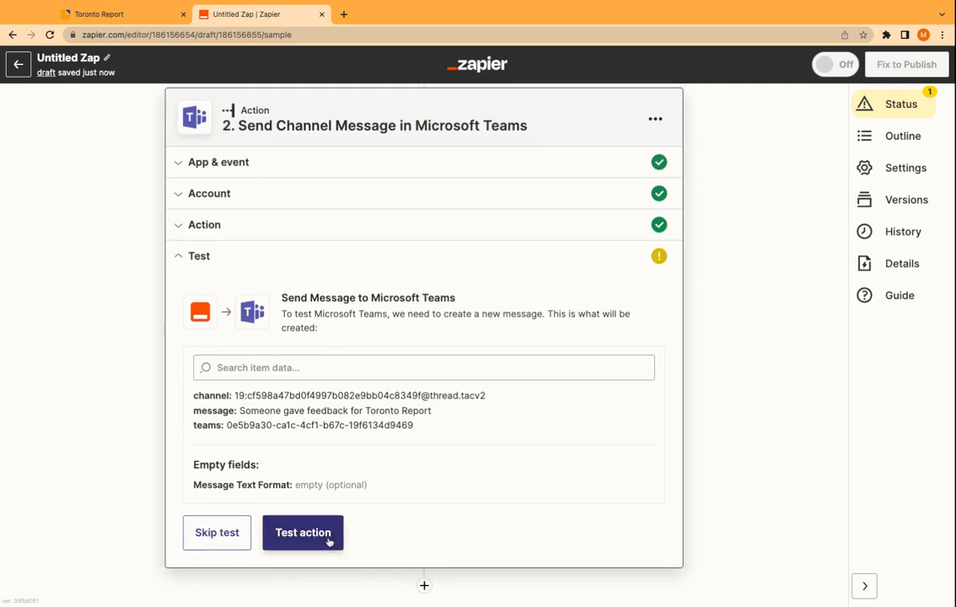
- Test the Send Channel Message action, and publish and turn on the Zap
left_click(329, 542)
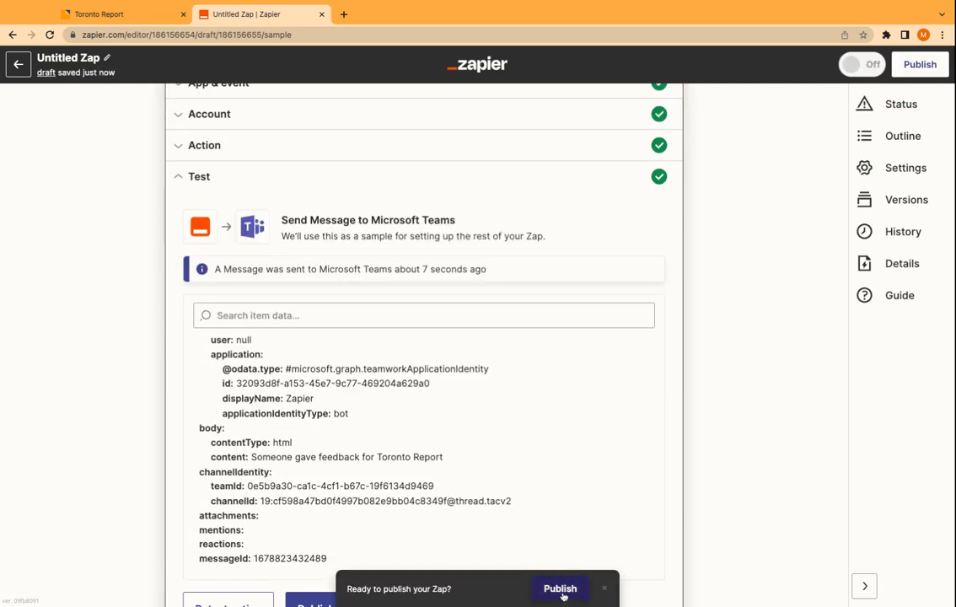
left_click(560, 588)
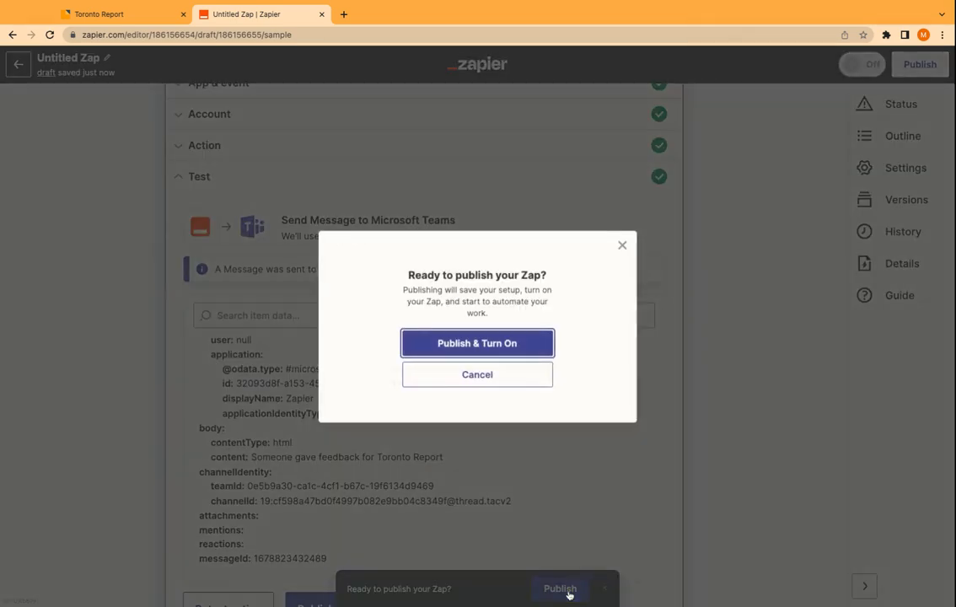
left_click(532, 344)
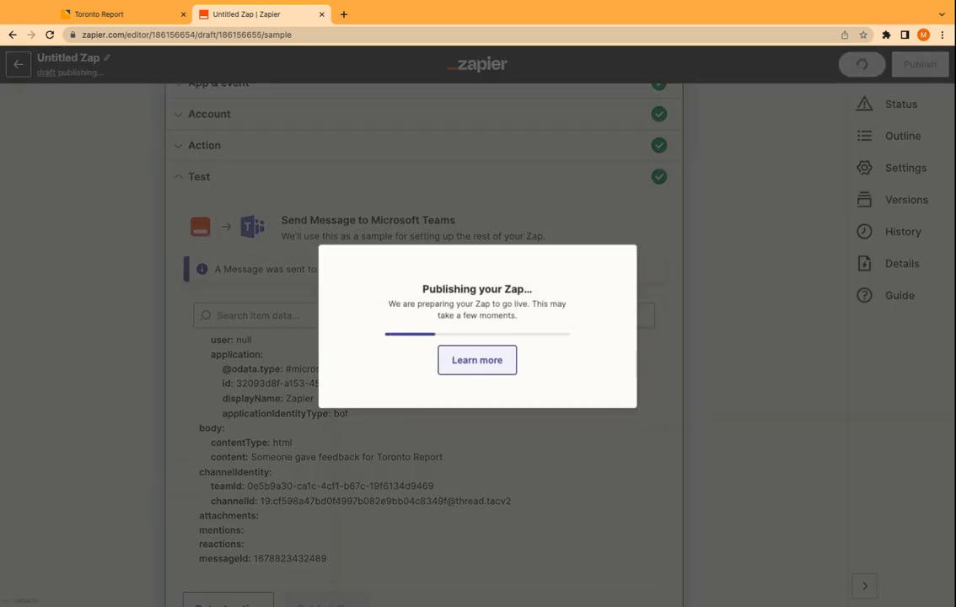